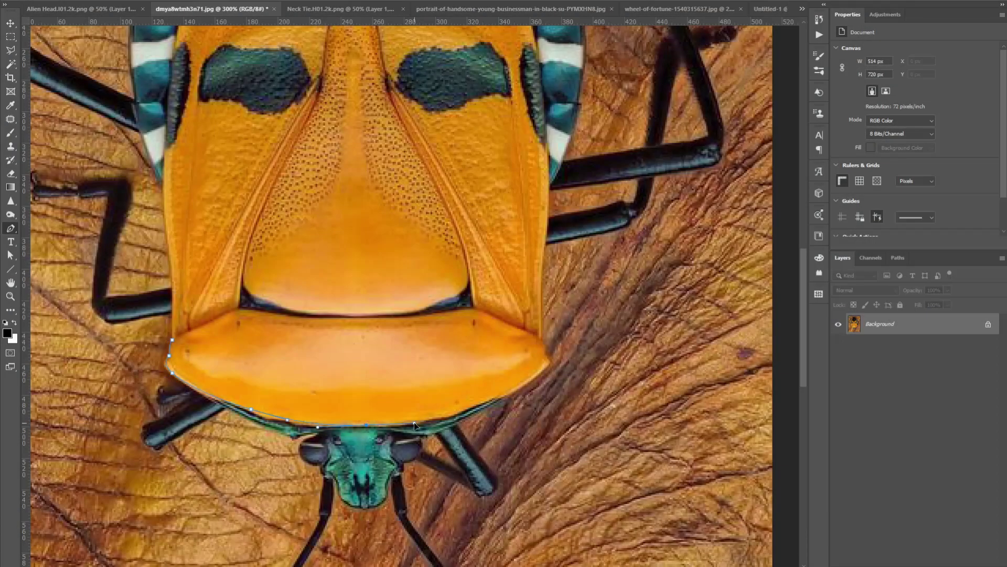
Step: Trace the beetle head's outline with Pen tool anchors
scroll(581, 108, up, 4)
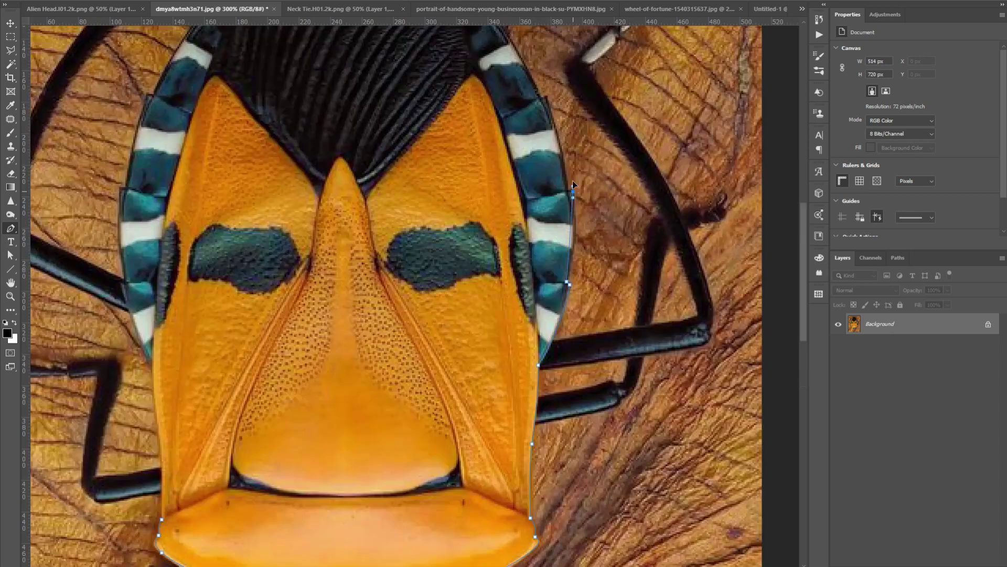
click(547, 100)
scroll(547, 100, up, 3)
scroll(473, 157, up, 3)
drag(436, 155, 394, 133)
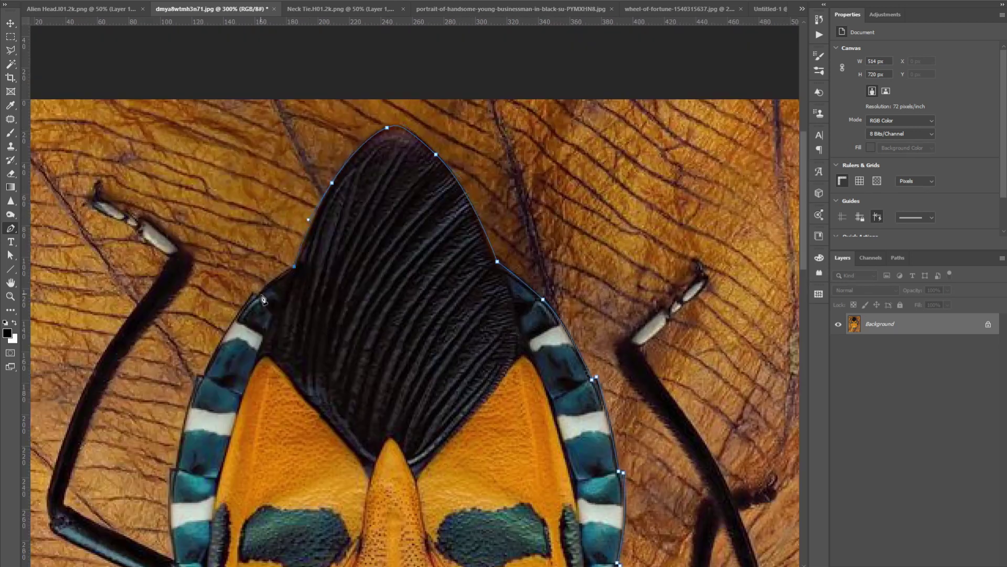
click(178, 468)
scroll(179, 474, down, 4)
scroll(314, 431, left, 5)
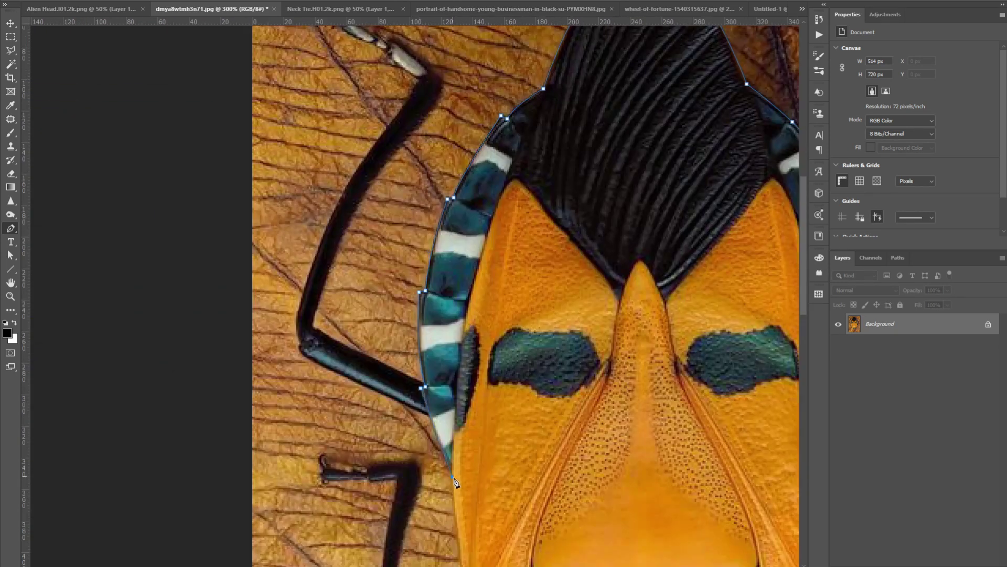
Step: Turn the traced head into a selection and a smart object, then paste it into Untitled-1
right_click(567, 268)
right_click(841, 324)
click(735, 278)
click(768, 9)
key(ctrl+v)
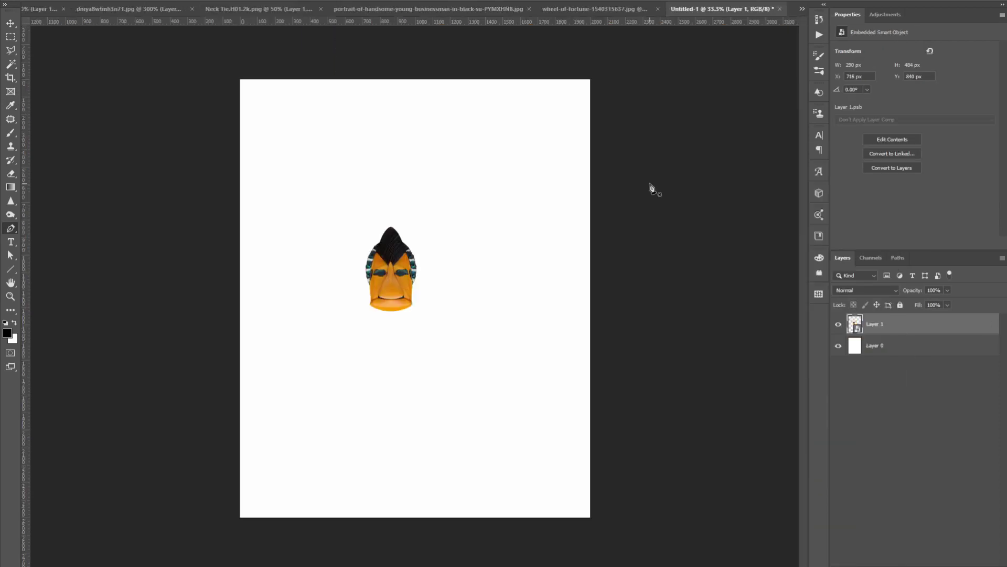
Step: Paste the green head piece from the beetle image into the composite
click(129, 9)
scroll(454, 322, up, 1)
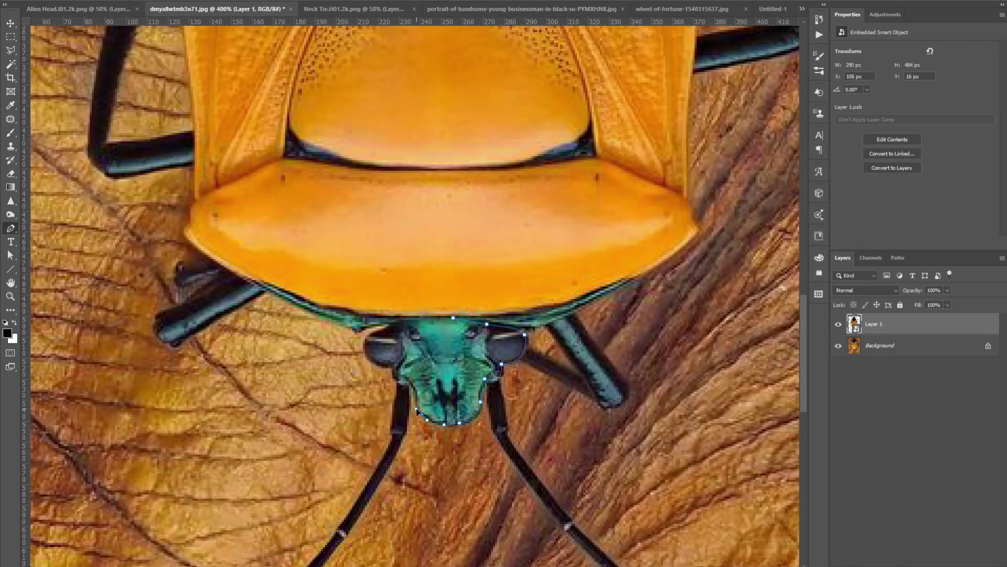
click(773, 9)
key(ctrl+v)
Step: Drag the neck tie into the composite as a layer and close the Neck Tie document
click(147, 8)
drag(420, 315, 571, 327)
click(295, 9)
Step: Dismiss the tie file's save prompt and start Pen-tracing the jacket around the pocket
click(499, 199)
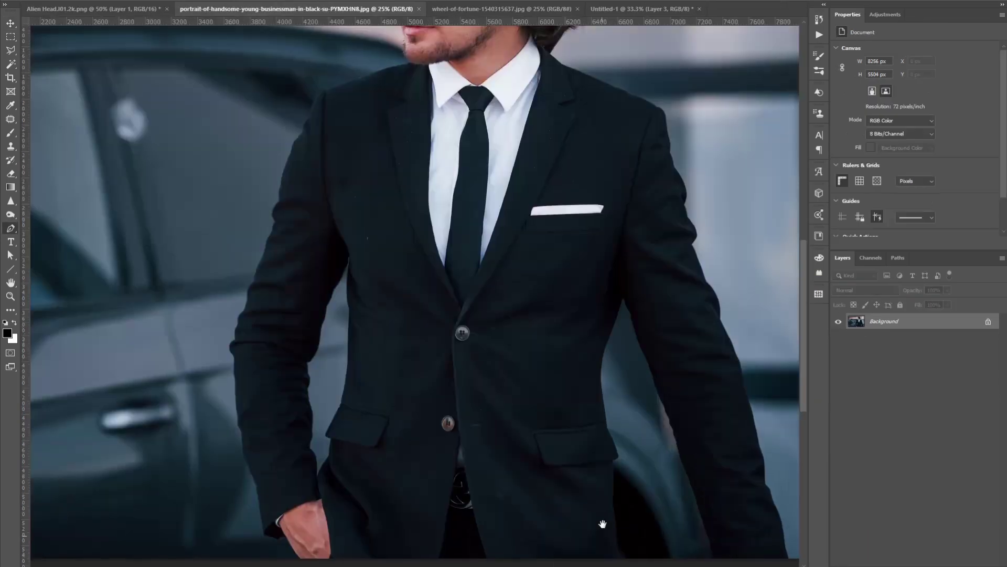
scroll(492, 159, up, 5)
click(505, 390)
drag(497, 328, 497, 318)
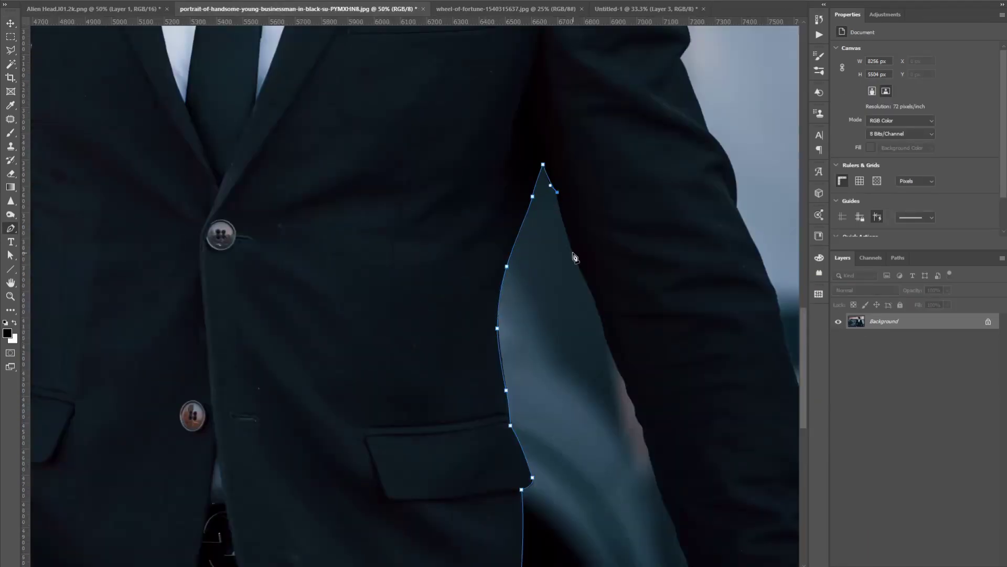
scroll(627, 388, up, 3)
scroll(577, 383, down, 2)
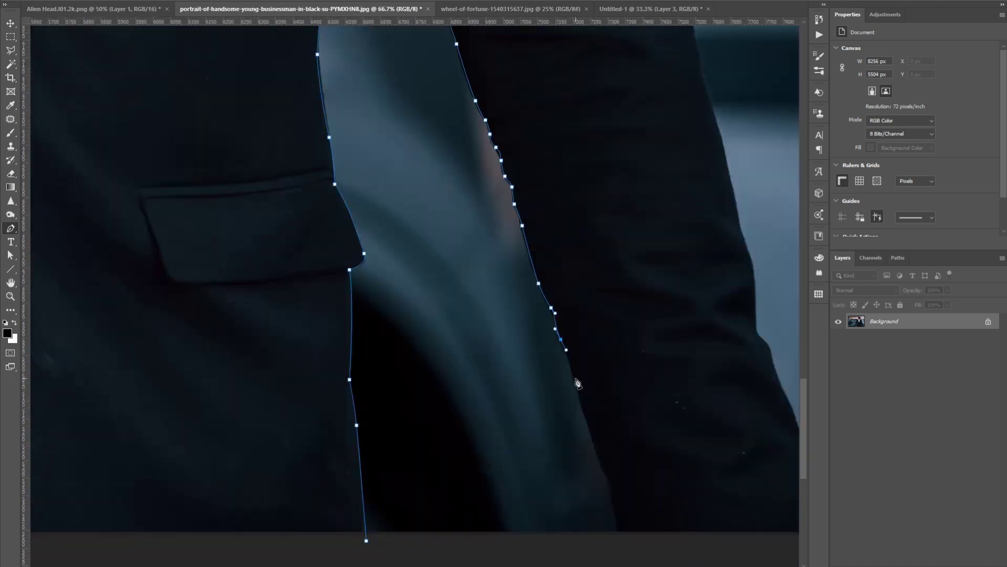
drag(717, 498, 588, 481)
Step: Continue the pen path along the jacket's shoulders, sleeves, lapel and sides
scroll(605, 185, up, 5)
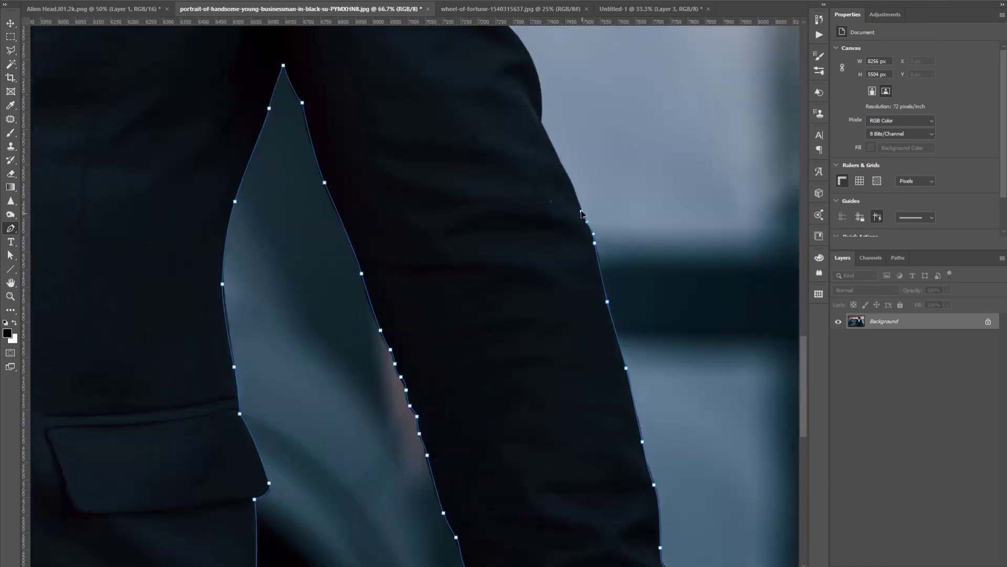
scroll(557, 223, up, 3)
scroll(494, 96, up, 2)
scroll(551, 242, up, 2)
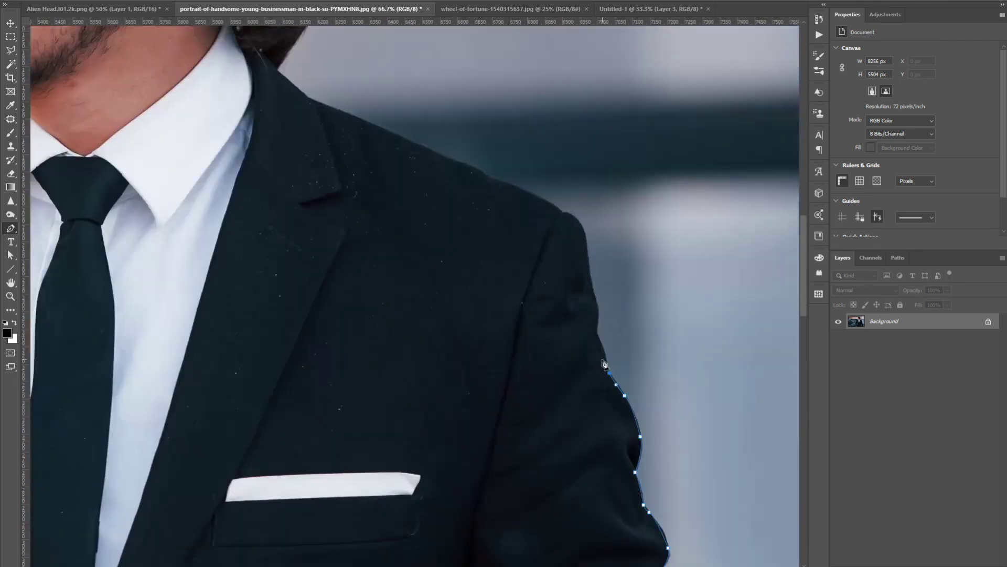
scroll(602, 390, up, 2)
scroll(271, 215, left, 4)
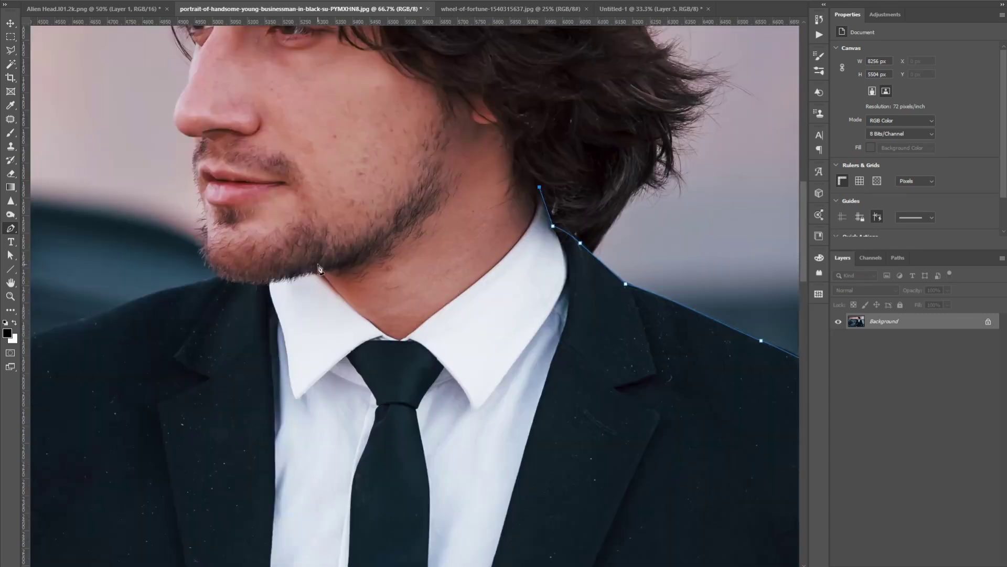
scroll(440, 269, left, 3)
scroll(430, 315, down, 2)
scroll(430, 315, left, 2)
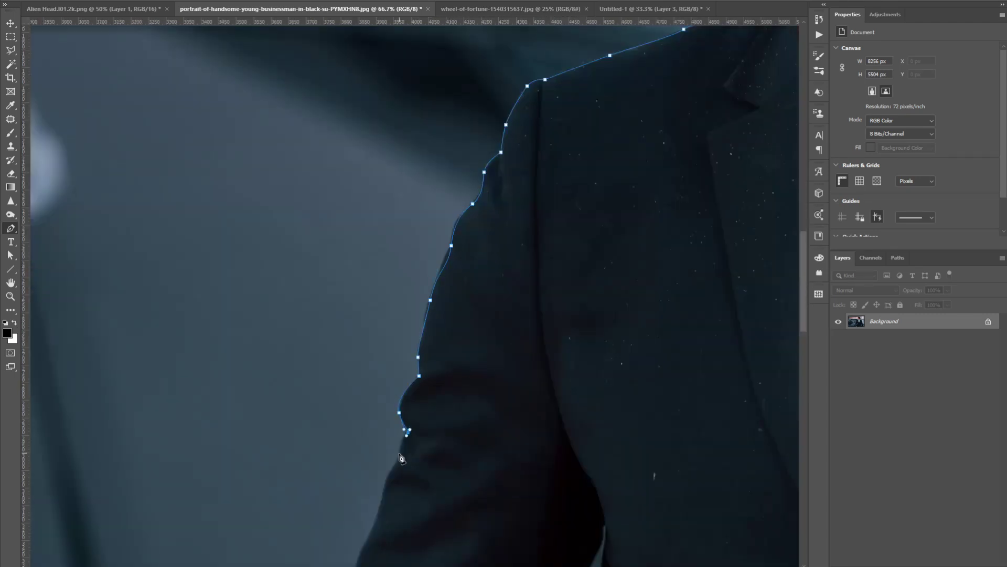
scroll(401, 458, down, 2)
scroll(455, 402, left, 1)
scroll(429, 471, down, 2)
scroll(443, 331, down, 2)
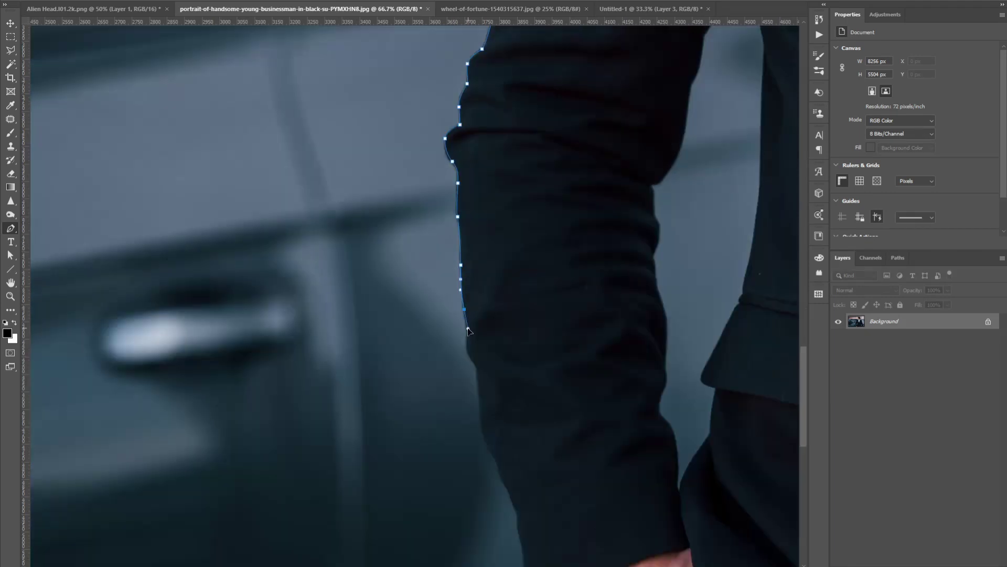
scroll(472, 325, down, 2)
drag(561, 478, 300, 390)
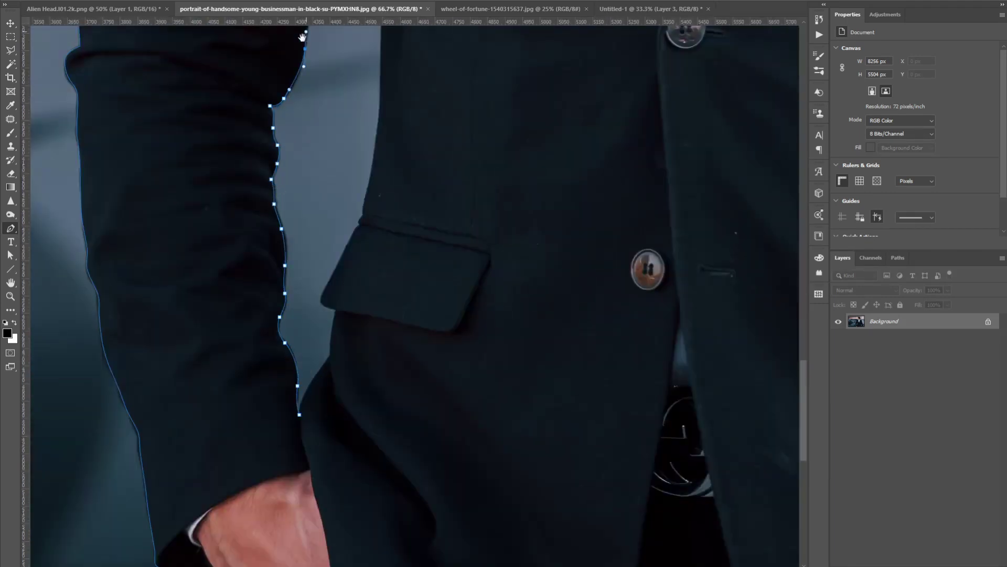
drag(303, 36, 292, 302)
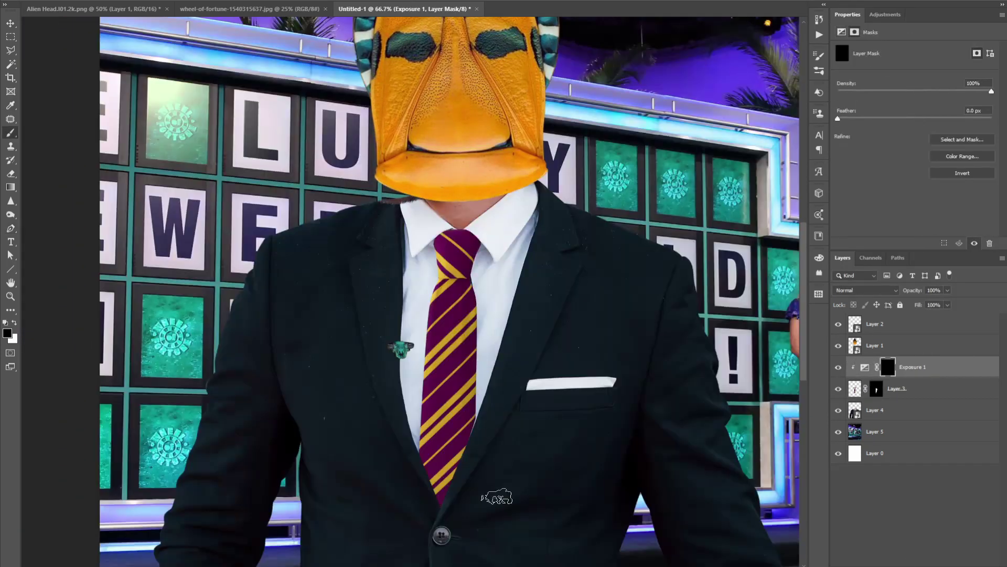
Step: Target the tie layer and Exposure 1 masks and enlarge the brush to paint the tie edges and knot
key(alt+bracketleft)
scroll(481, 430, up, 2)
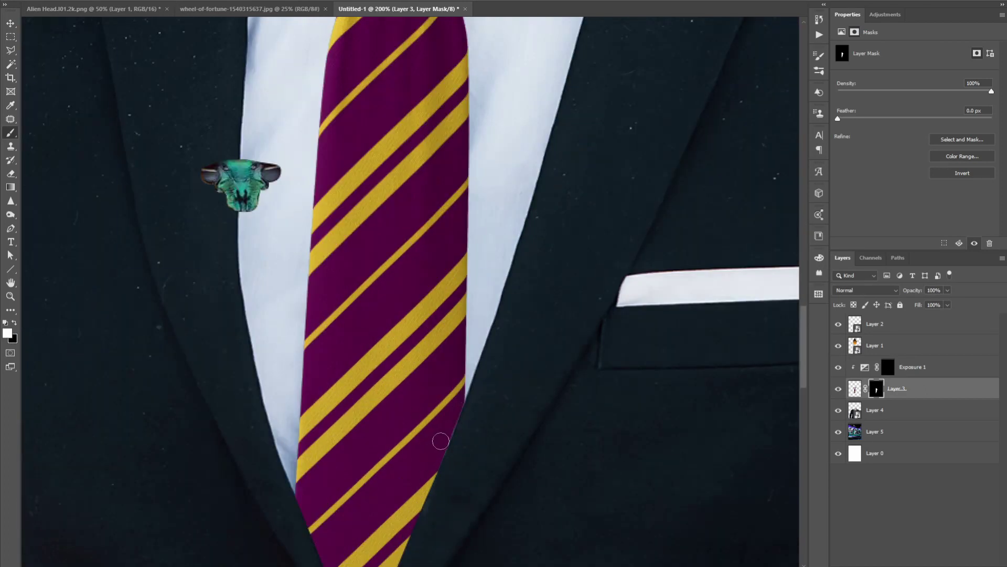
key(alt+bracketright)
scroll(441, 441, down, 2)
key(bracketright)
key(bracketright)
key(bracketright)
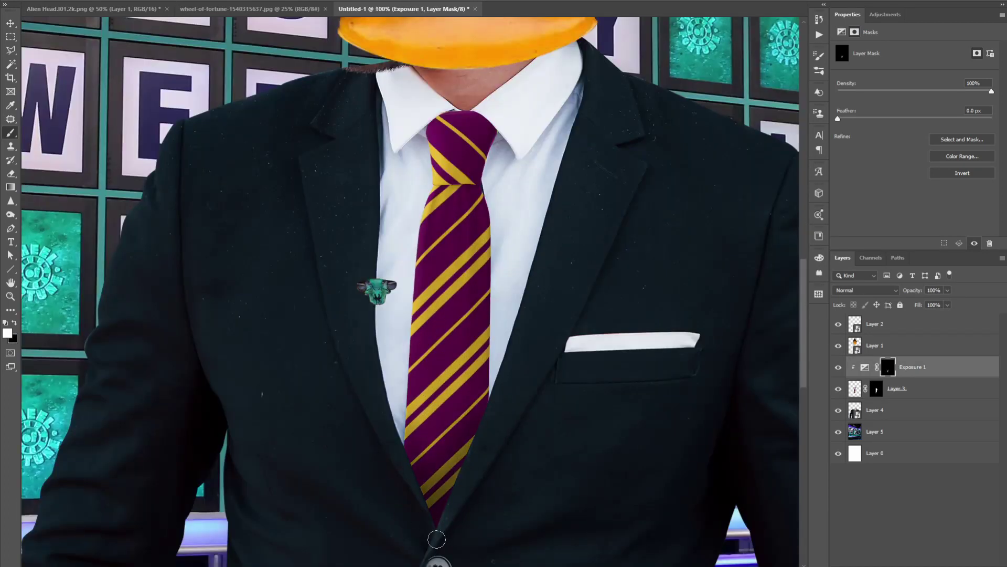
scroll(436, 539, up, 3)
key(bracketright)
key(bracketright)
key(bracketright)
scroll(456, 350, up, 2)
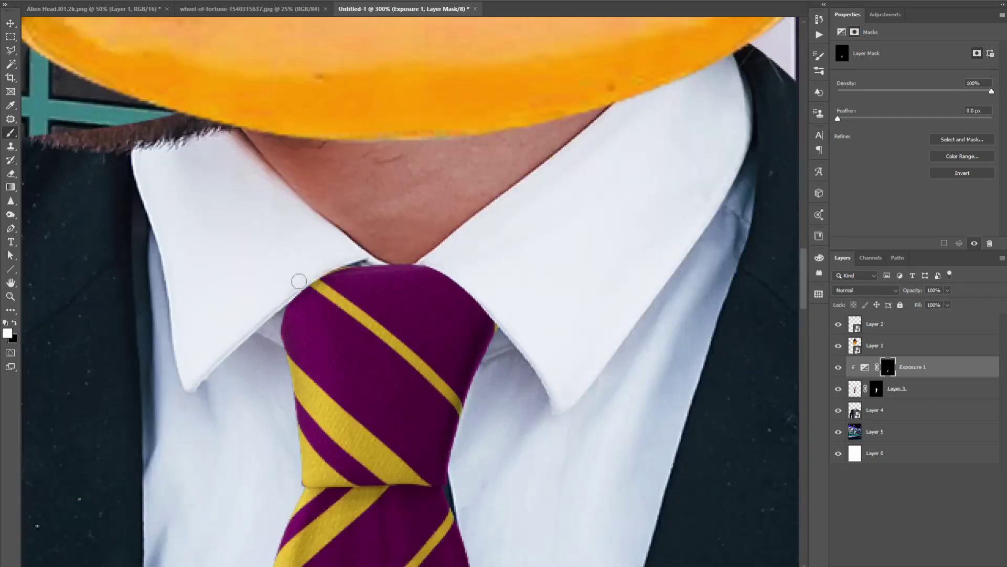
scroll(329, 246, down, 5)
Step: Copy a skin patch onto a new layer and move it over the neck
click(875, 410)
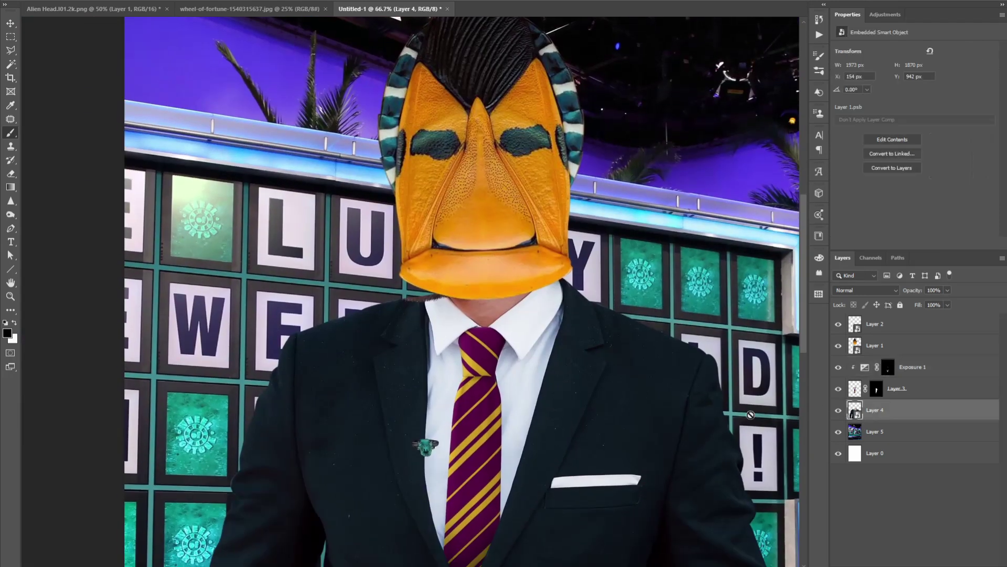
click(837, 345)
scroll(444, 385, up, 5)
key(ctrl+j)
mouse_move(444, 386)
mouse_down()
mouse_move(477, 359)
mouse_move(236, 336)
mouse_up()
key(Return)
Step: Paint the neck patch's mask in white and clone over the neck area
key(b)
key(x)
scroll(303, 345, down, 3)
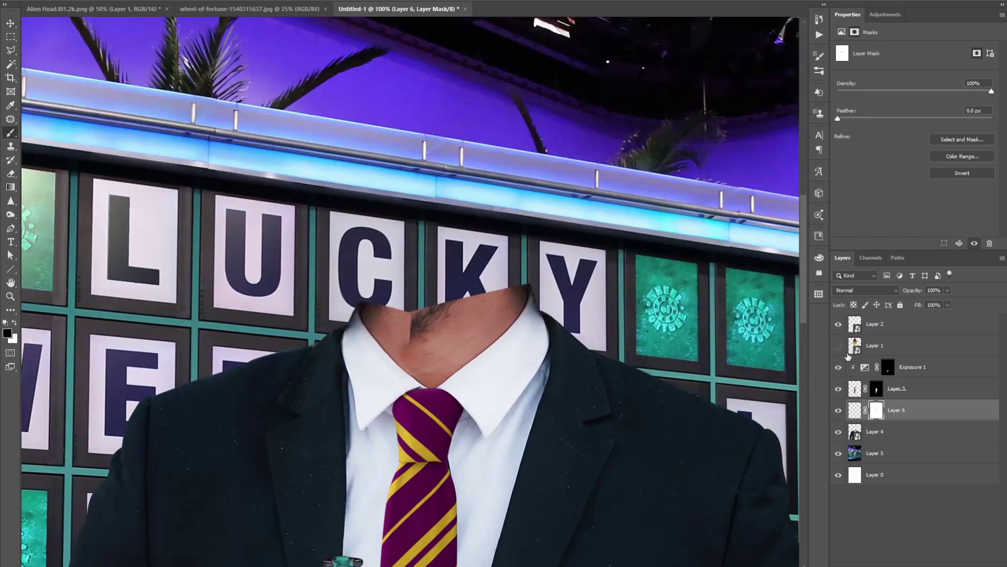
click(838, 345)
key(ctrl+shift+alt+n)
drag(838, 474, 838, 496)
Step: Move the inverted silver pin down onto the lapel
scroll(512, 439, down, 3)
key(s)
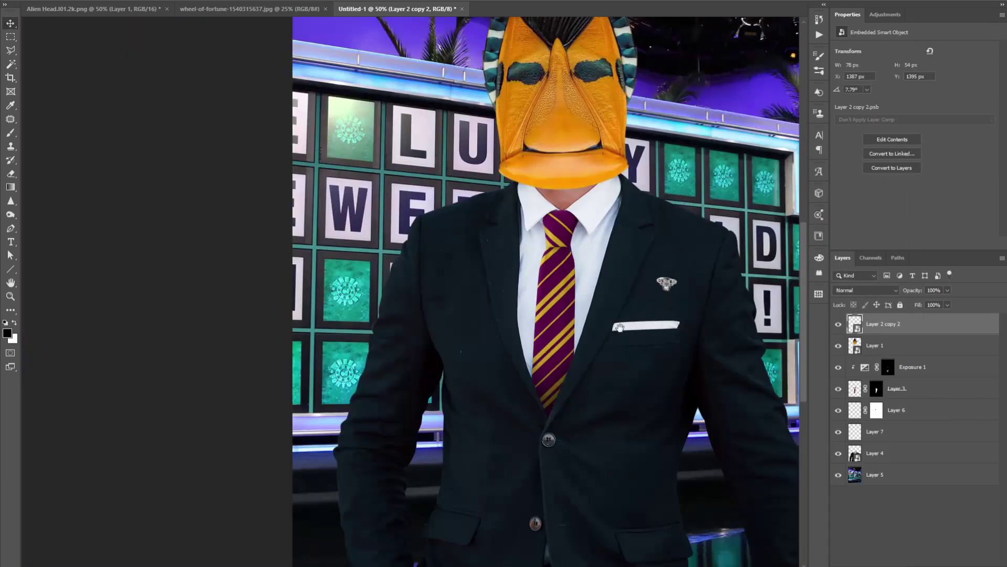
drag(557, 323, 414, 356)
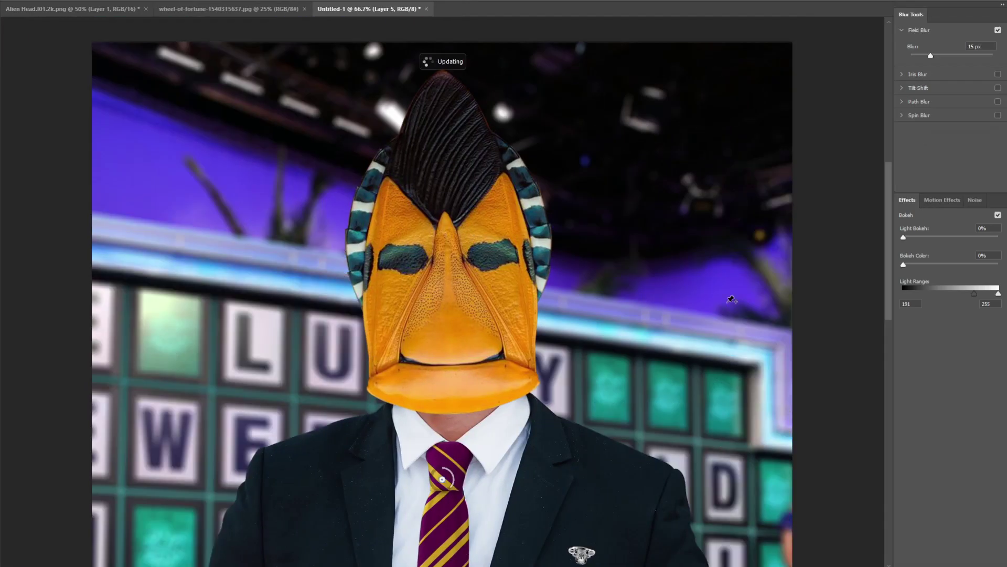
Step: Commit the background Field Blur and choose the Smart Sharpen blur removal type
key(ctrl+minus)
key(ctrl+minus)
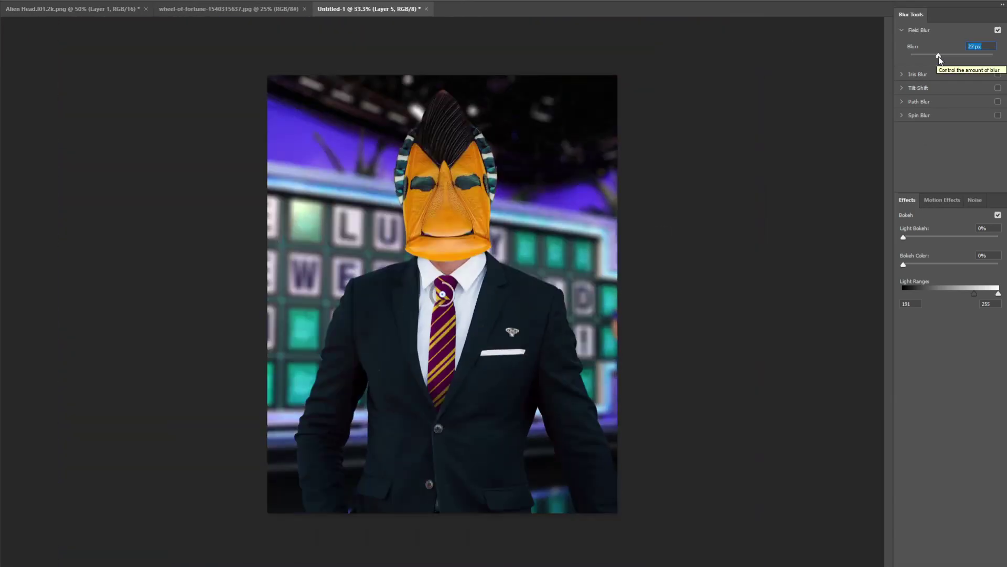
key(Return)
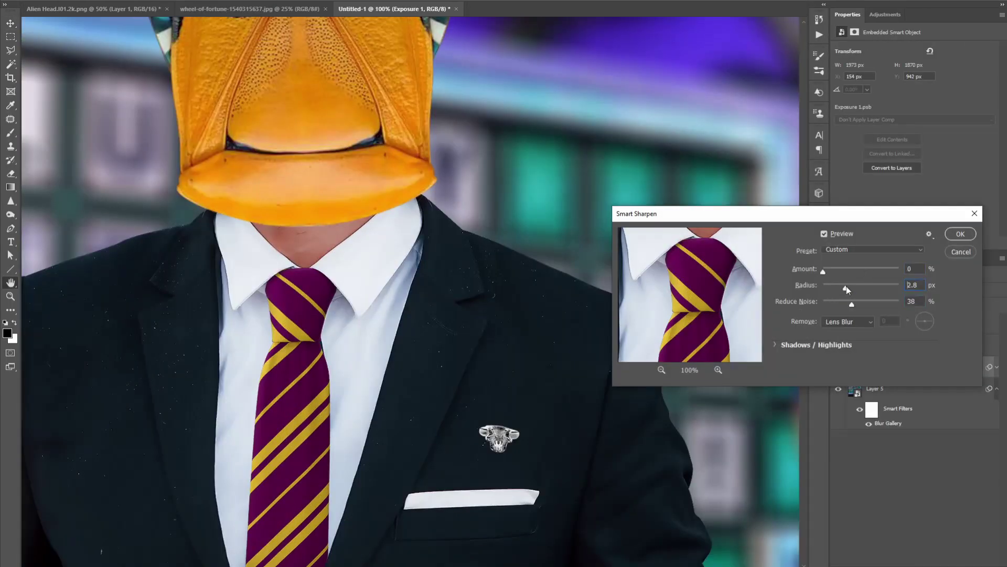
click(870, 322)
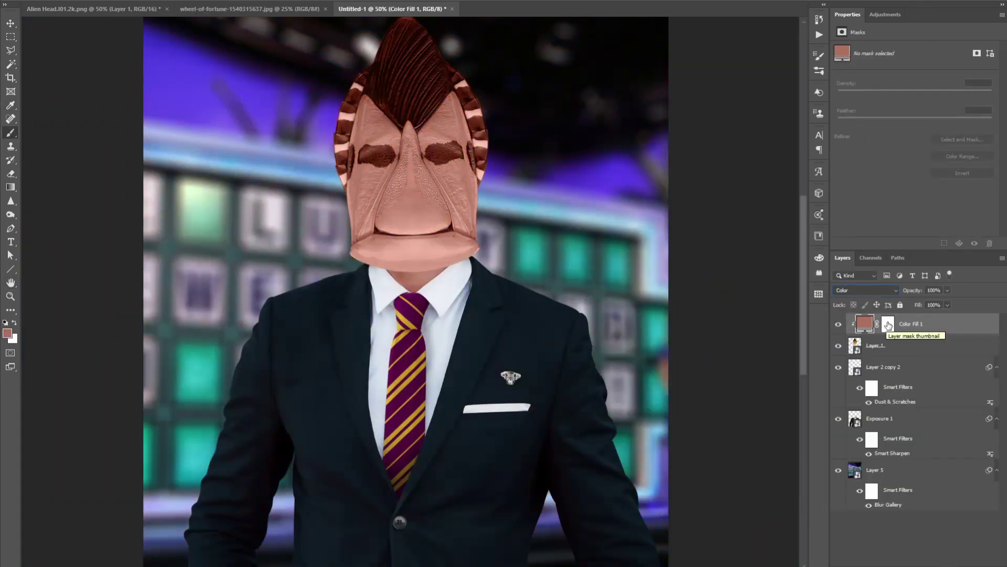
Step: Invert the Exposure 2 mask and paint white to brighten the beetle's lip line
click(888, 324)
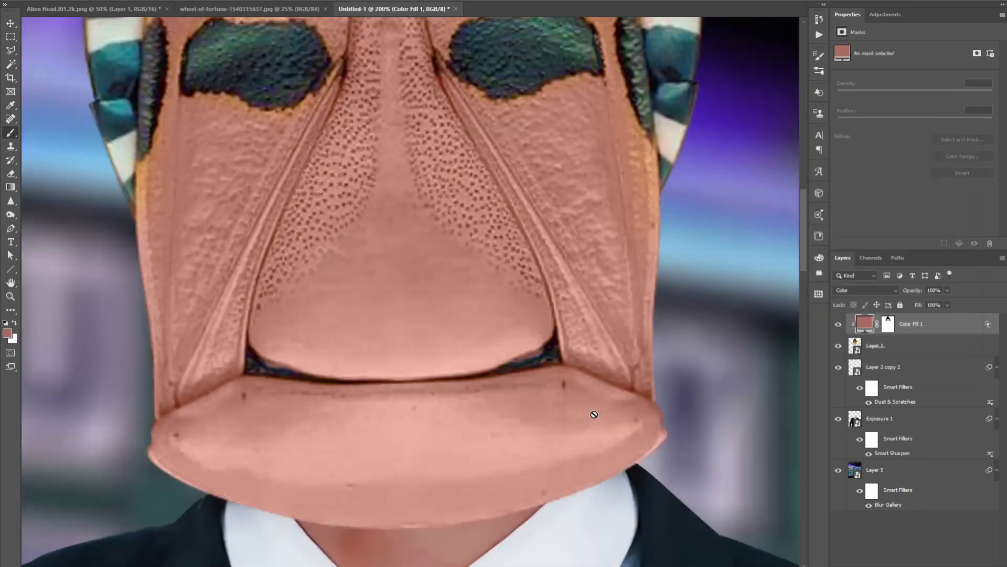
key(ctrl+i)
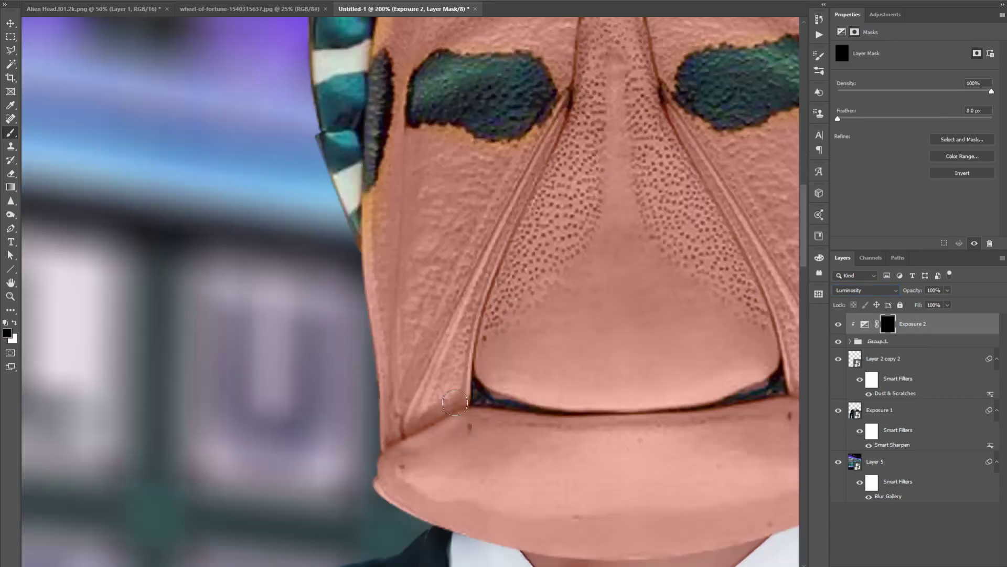
scroll(446, 413, right, 5)
drag(629, 381, 238, 397)
key(ctrl+minus)
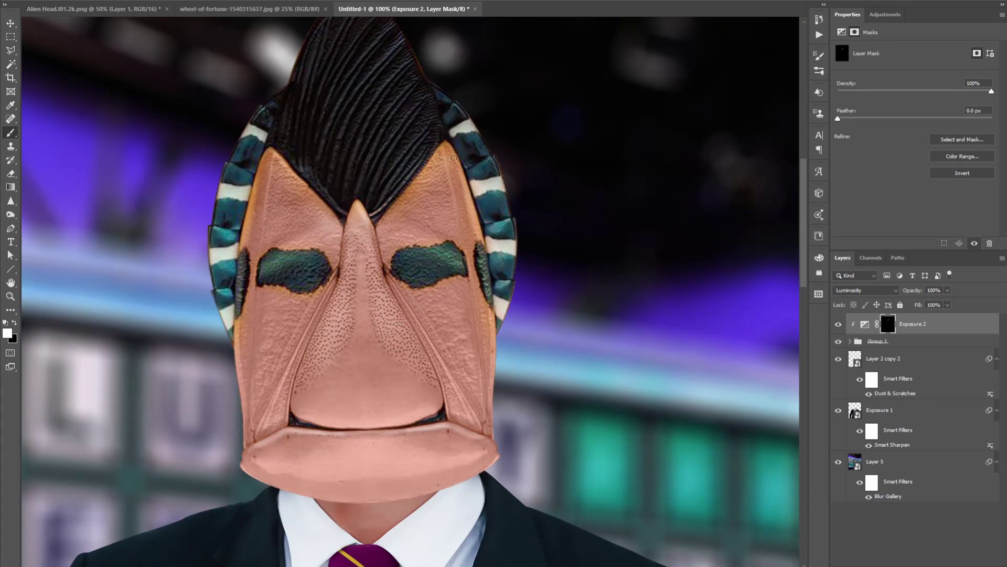
scroll(456, 152, up, 3)
Step: Brighten the hair crest, then set Exposure 3 to Multiply, invert its mask and paint mouth shadows
drag(434, 83, 424, 121)
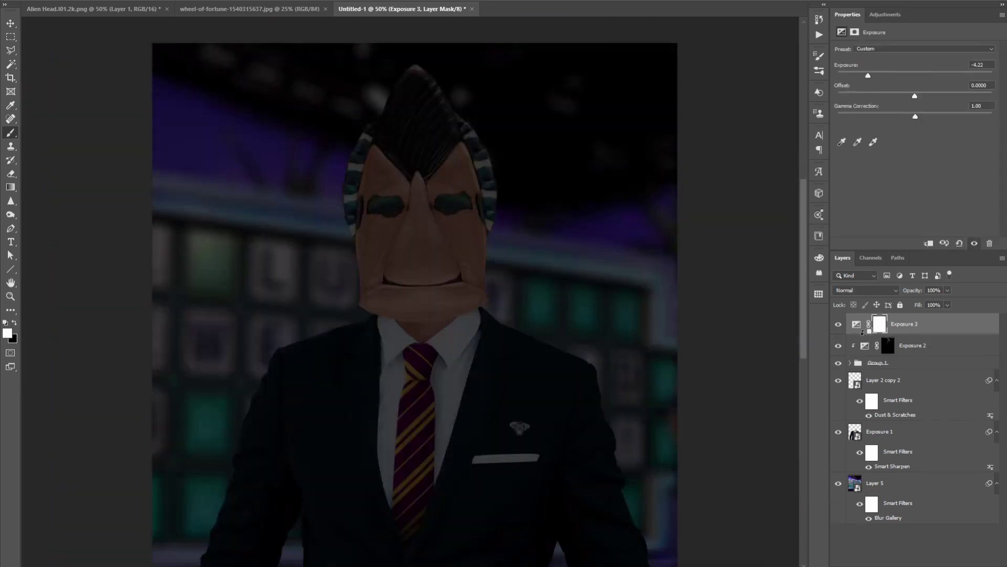
click(866, 291)
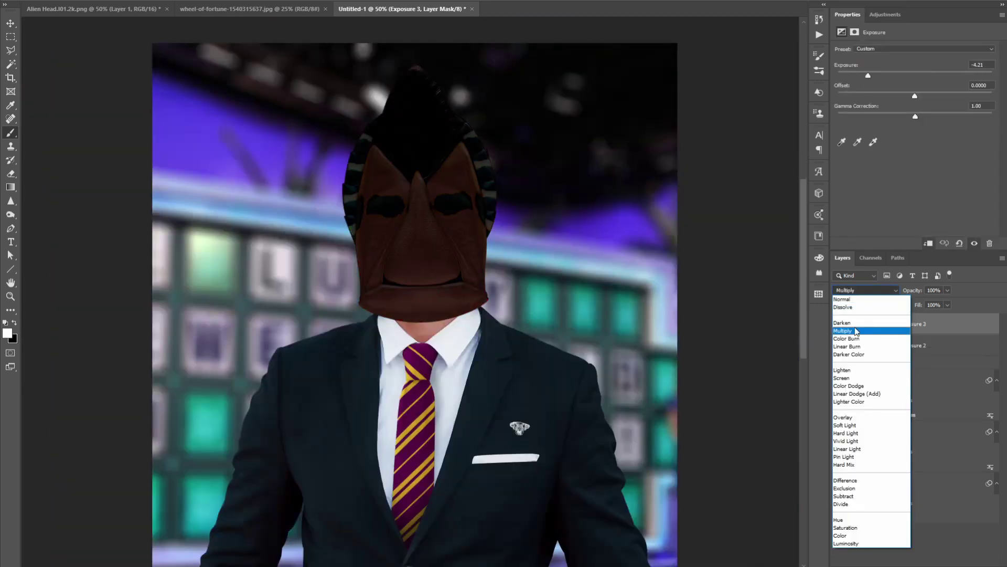
click(857, 330)
key(ctrl+i)
key(ctrl+plus)
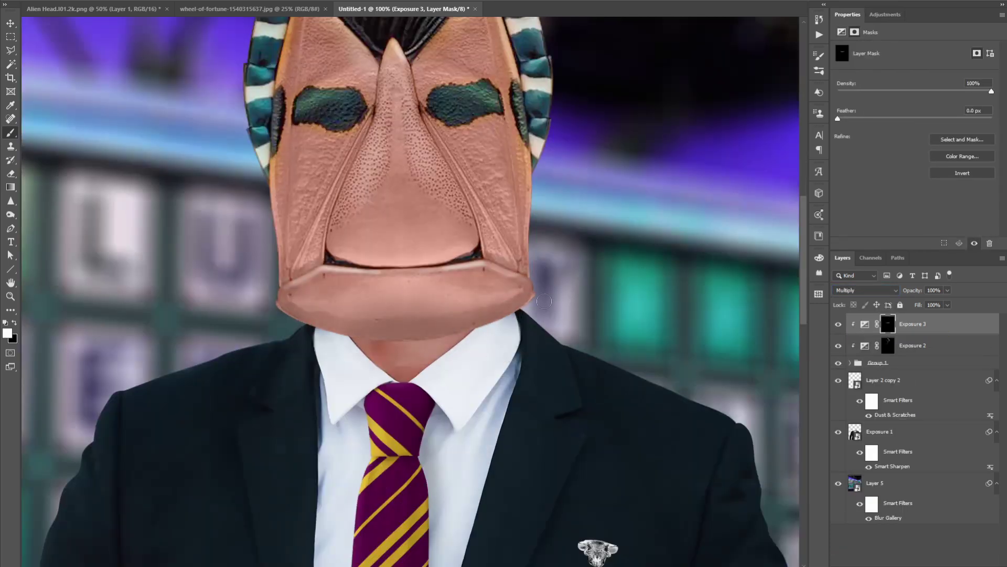
drag(360, 335, 422, 446)
drag(390, 367, 497, 370)
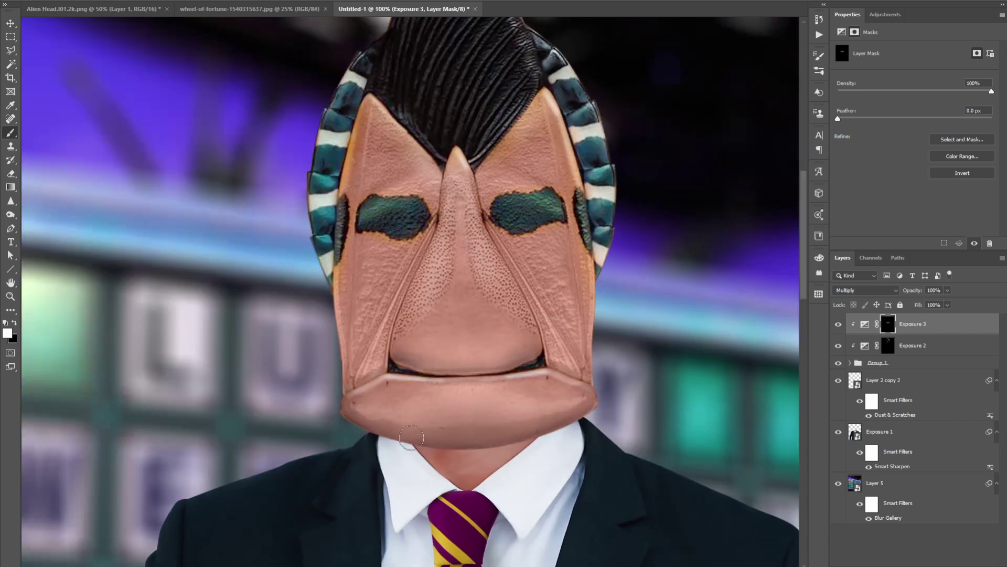
Step: Switch back to Exposure 2, reset colours to white, and create Layer 6
key(ctrl+minus)
key(alt+bracketleft)
key(x)
key(ctrl+plus)
key(ctrl+plus)
Step: Sample a reddish skin tone and paint a shadow under the chin on Layer 6
key(ctrl+alt+shift+n)
key(alt+shift+m)
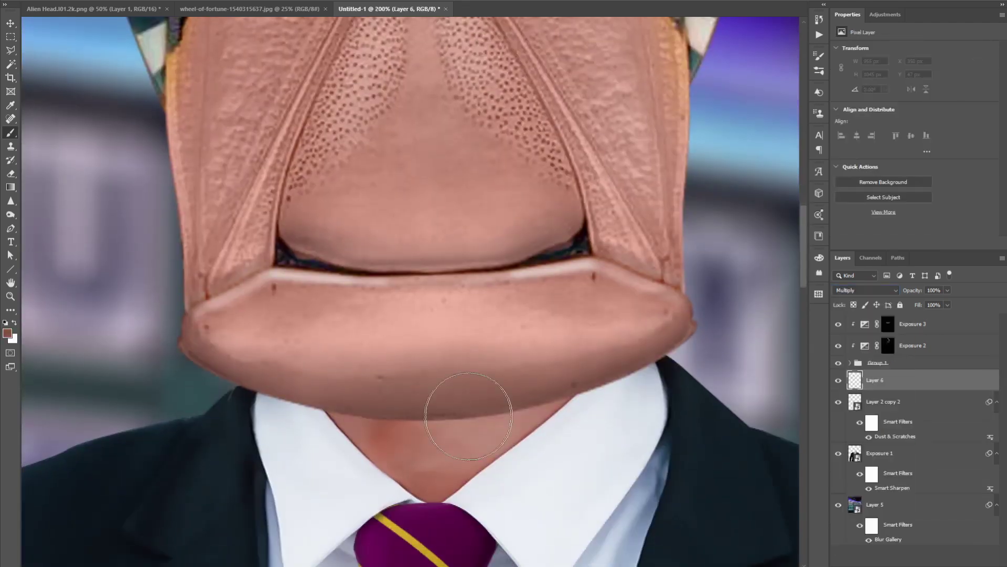
alt+click(578, 367)
mouse_move(436, 420)
mouse_down()
mouse_move(605, 398)
mouse_move(386, 422)
mouse_up()
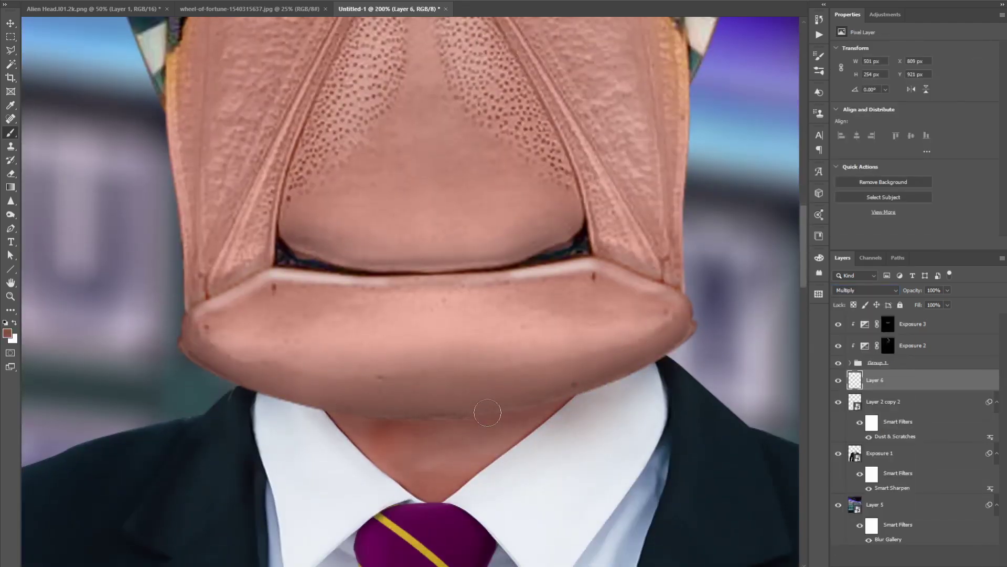
drag(556, 414, 336, 428)
key(ctrl+minus)
Step: Change the chin-shadow layer's blend mode, soften it to 49% Fill, and add Exposure 4
key(ctrl+minus)
click(859, 290)
click(848, 347)
key(ctrl+plus)
key(ctrl+plus)
click(865, 290)
click(866, 331)
key(ctrl+minus)
key(ctrl+minus)
key(ctrl+minus)
Step: Target Exposure 4's mask, expand the head group, and add a clipped Curves 1 inside it
key(alt+bracketleft)
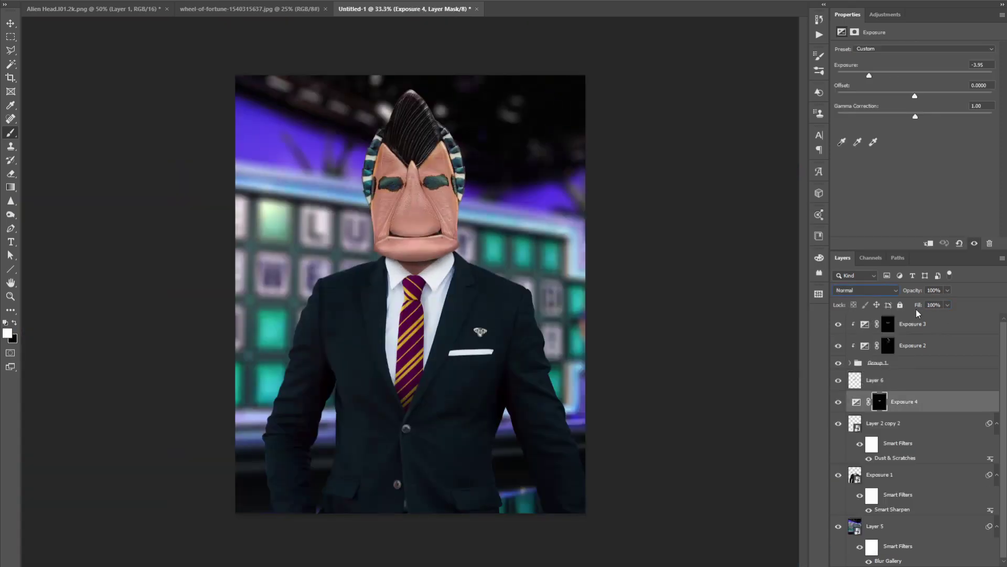
key(alt+bracketright)
key(alt+bracketright)
key(alt+bracketright)
key(ctrl+plus)
key(ctrl+plus)
key(ctrl+plus)
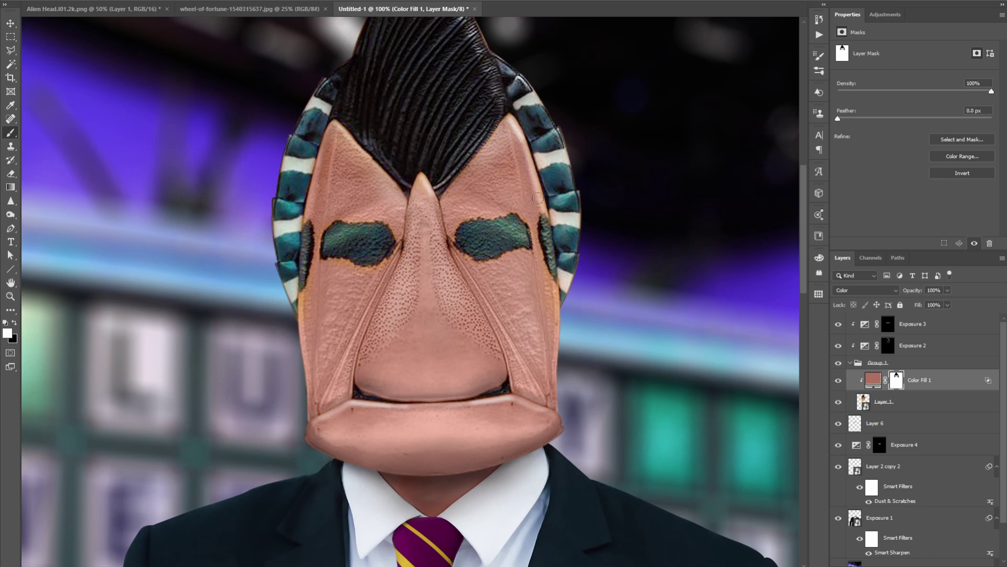
key(ctrl+minus)
key(ctrl+minus)
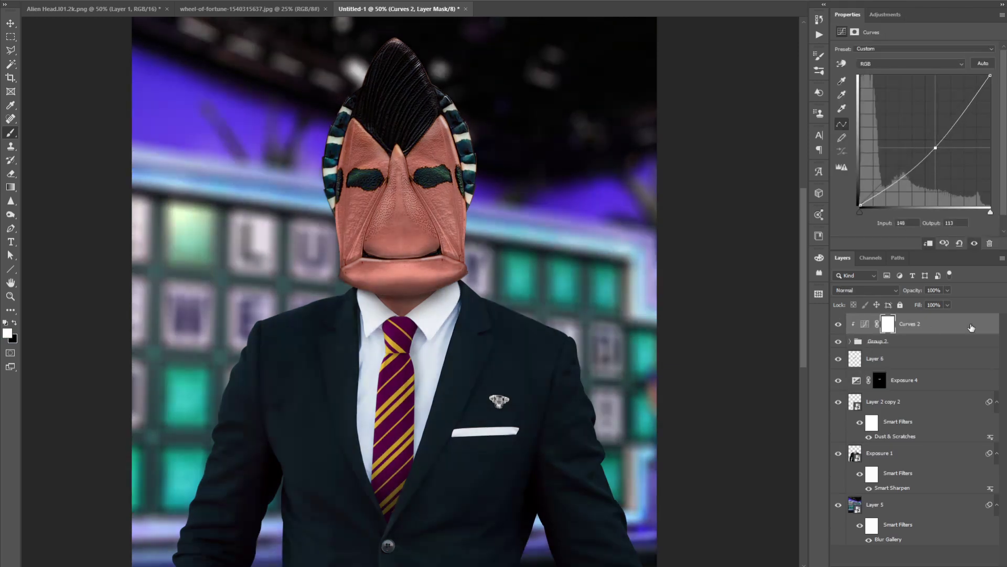
Step: Split the Curves 1 blend range, then skew the alien eye patch to fit its socket
double_click(923, 401)
drag(845, 332, 806, 337)
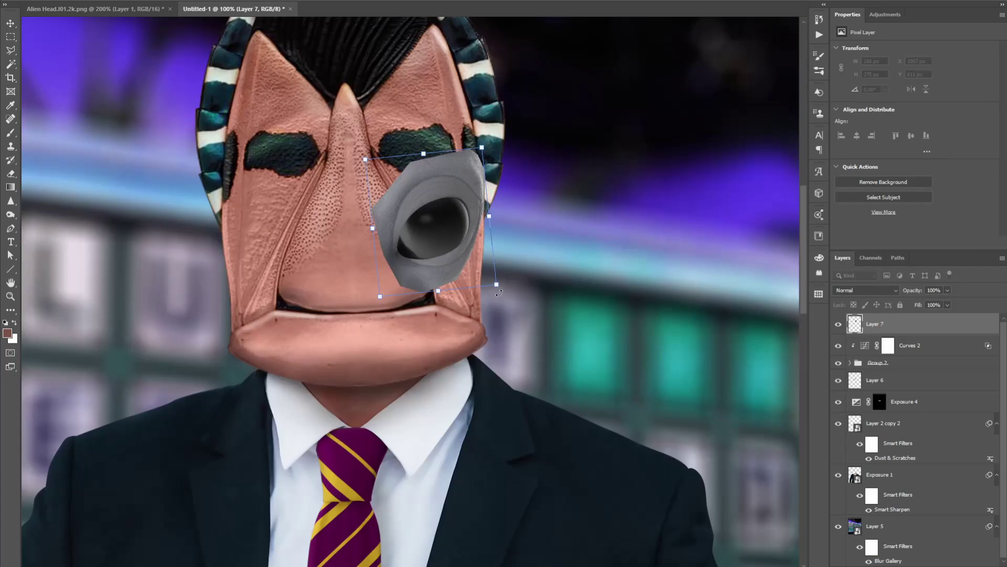
right_click(452, 210)
click(470, 247)
drag(437, 235, 449, 242)
drag(467, 206, 416, 201)
key(Return)
Step: Duplicate the eye layer for the second socket and open its blending mode options
key(ctrl+j)
click(865, 290)
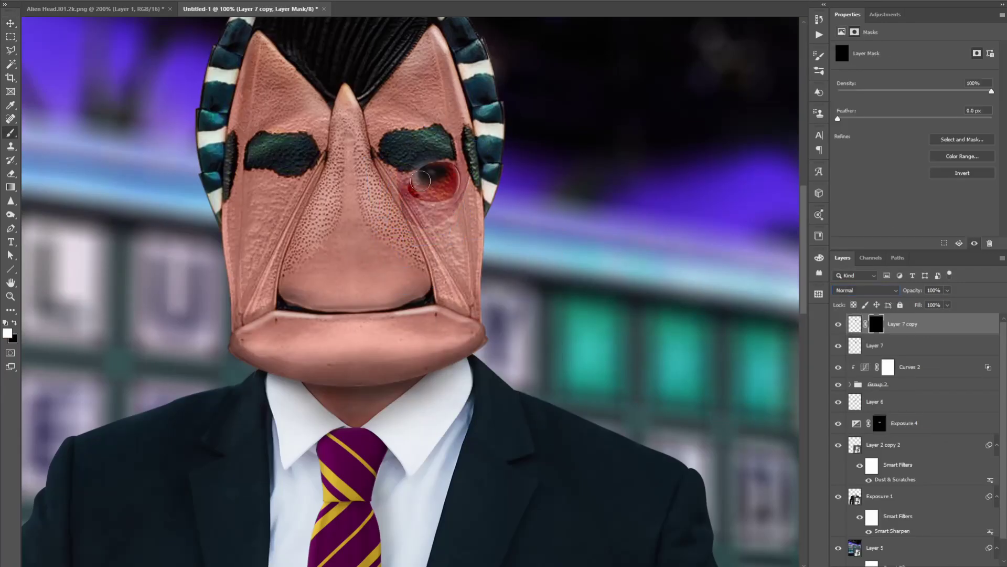
scroll(431, 194, up, 3)
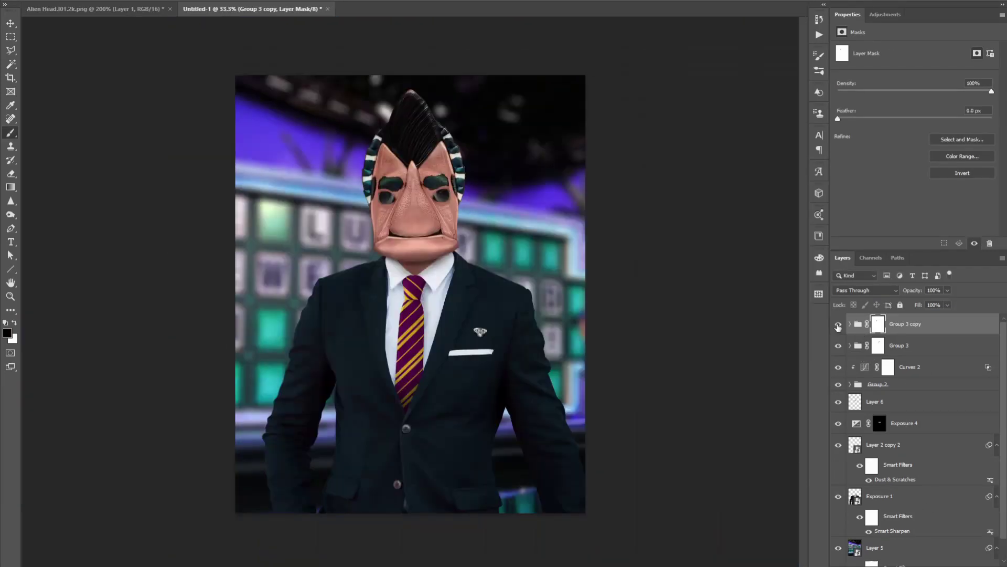
Step: Convert the head layers to one smart object and set Curves Auto to Find Dark & Light Colors
right_click(892, 324)
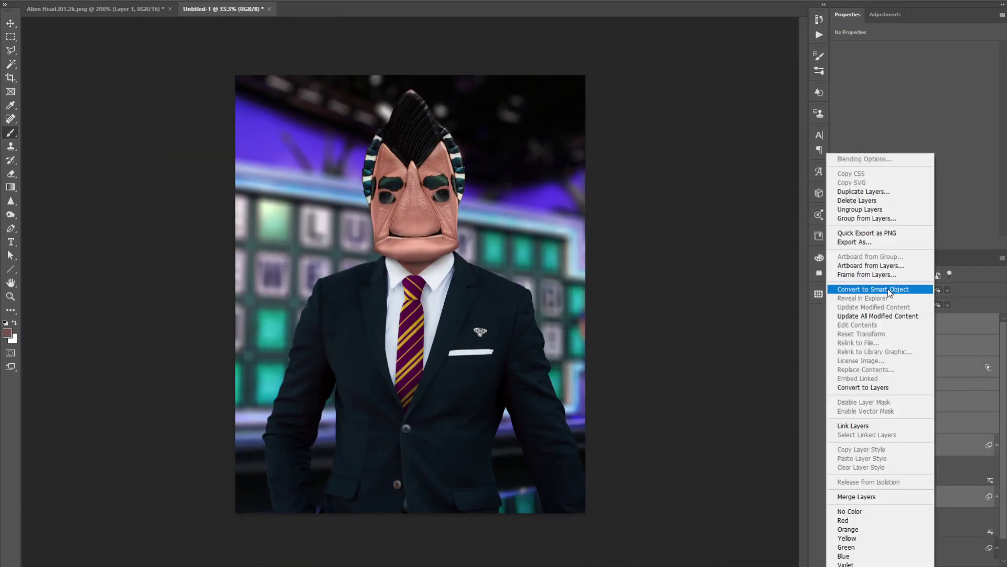
click(888, 288)
click(663, 158)
click(705, 227)
click(871, 322)
Step: Set the highlight and midtone target colours, sampling the midtone from the background, and apply
click(705, 260)
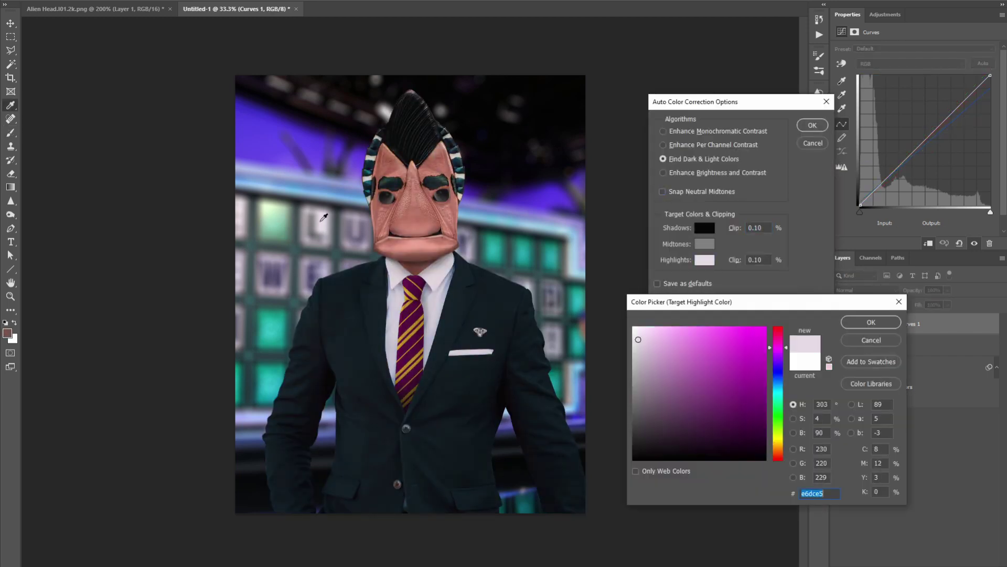
click(871, 321)
click(704, 243)
click(555, 256)
click(278, 284)
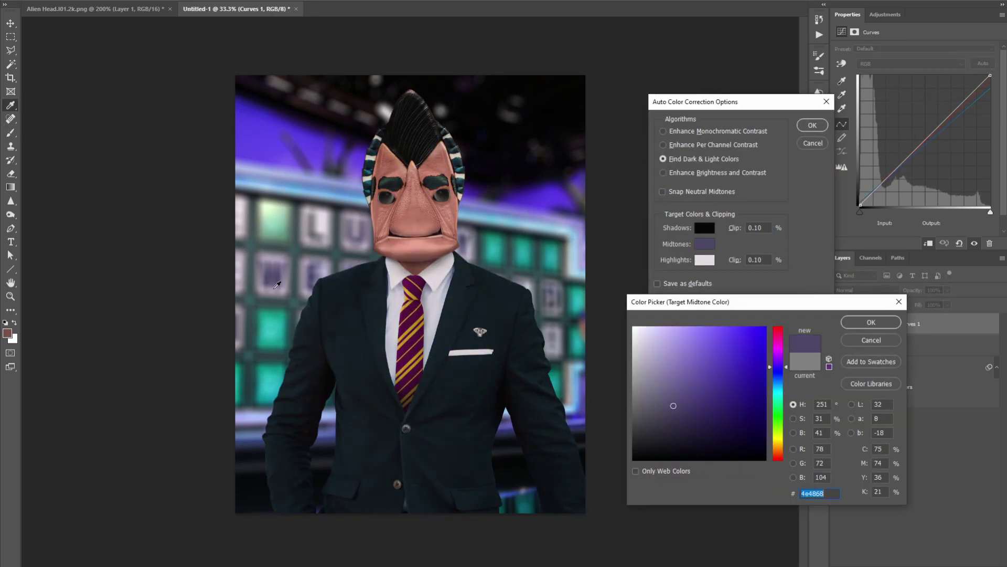
click(871, 322)
click(812, 125)
Step: Clip Curves 2 to the layer below, adjust its Blend If range, and invert its mask
key(ctrl+alt+g)
double_click(930, 335)
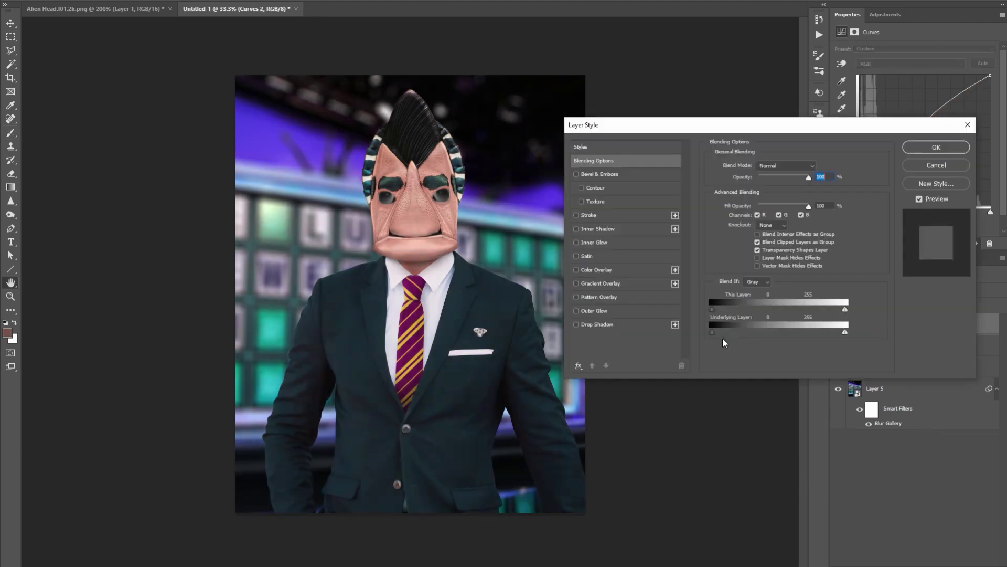
drag(739, 332, 789, 335)
key(Return)
key(ctrl+i)
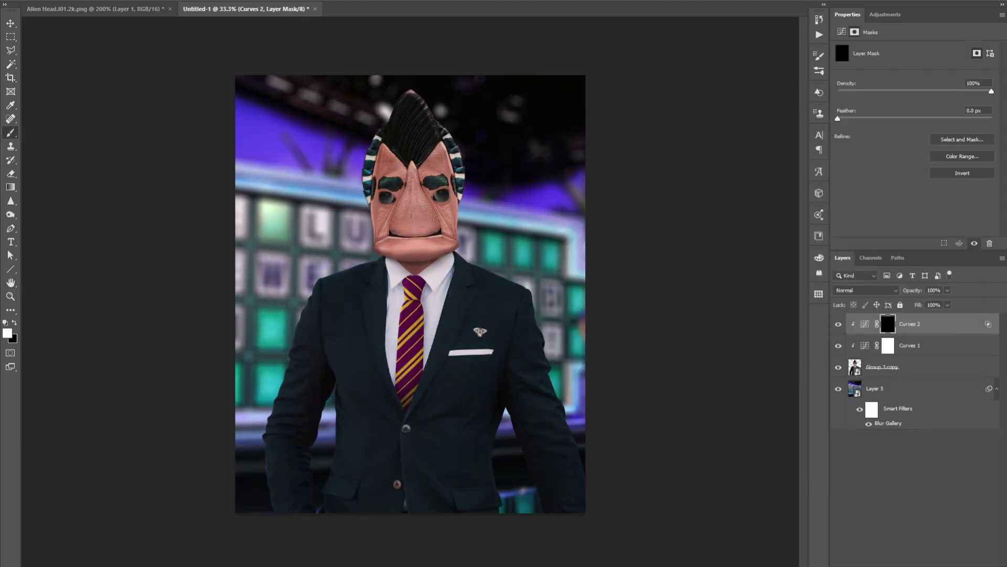
key(ctrl+plus)
Step: Add a brightening Curves 3 layer clipped to the head, with its mask inverted to hide it
scroll(367, 314, up, 2)
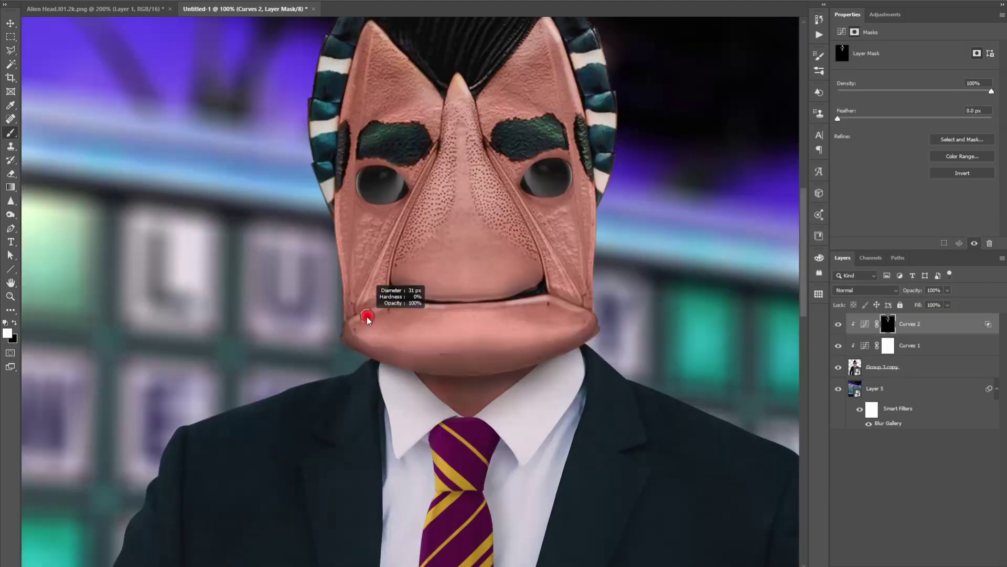
scroll(398, 317, down, 2)
scroll(412, 321, down, 2)
key(ctrl+i)
key(ctrl+plus)
click(842, 32)
key(ctrl+backslash)
key(d)
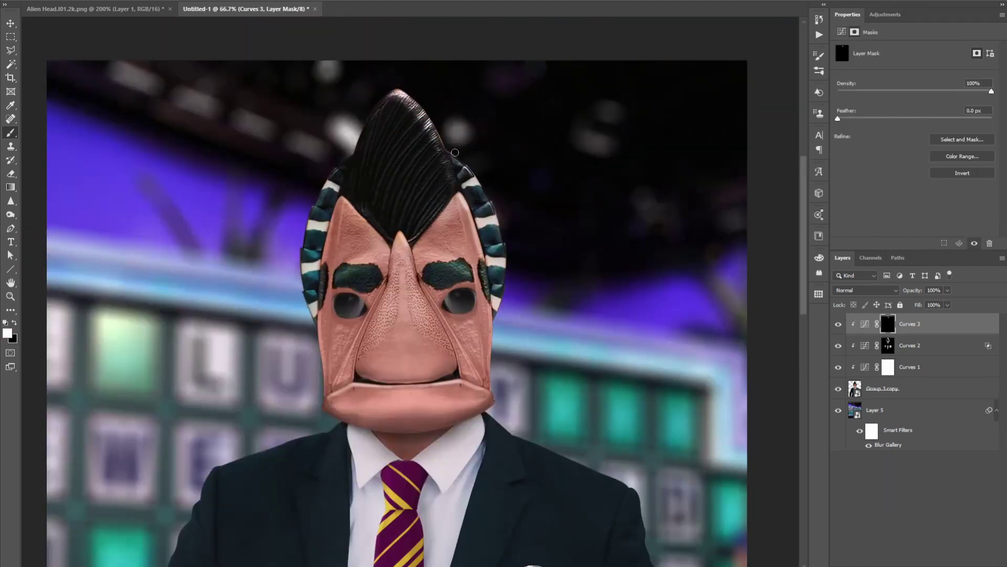
Step: Paint white into the Curves 3 mask over the beetle head's crest, the collar and the suit
ctrl+click(402, 120)
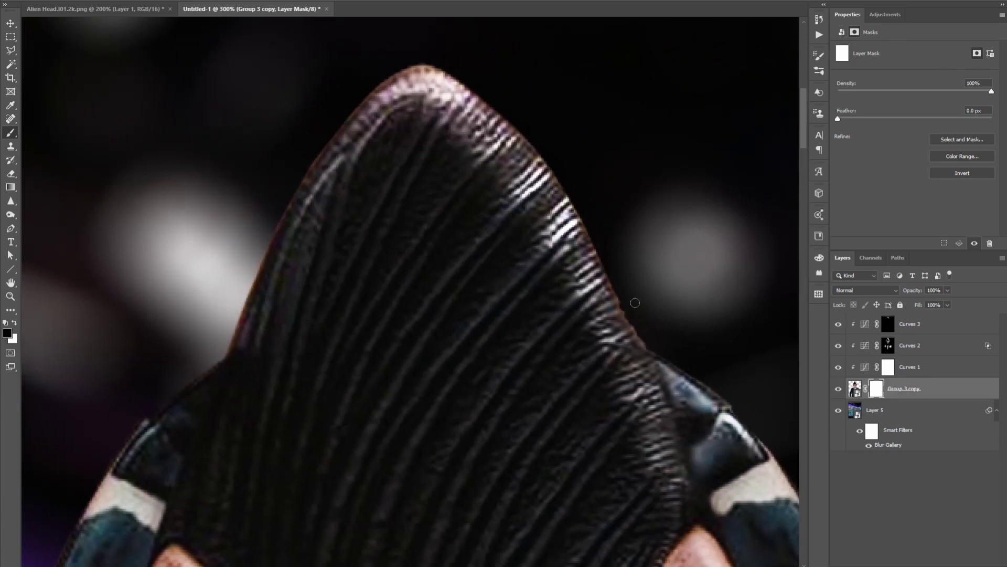
key(x)
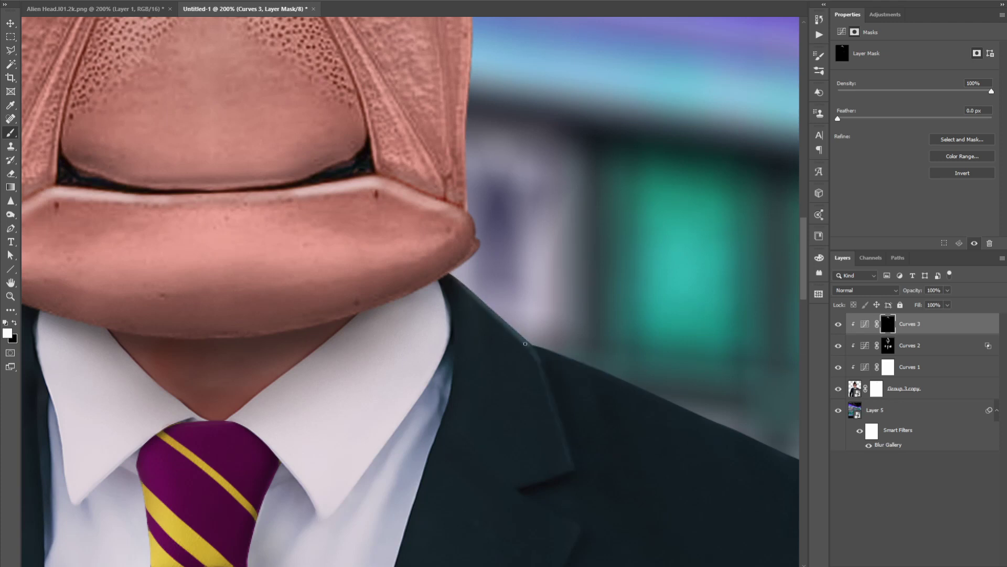
scroll(539, 372, left, 8)
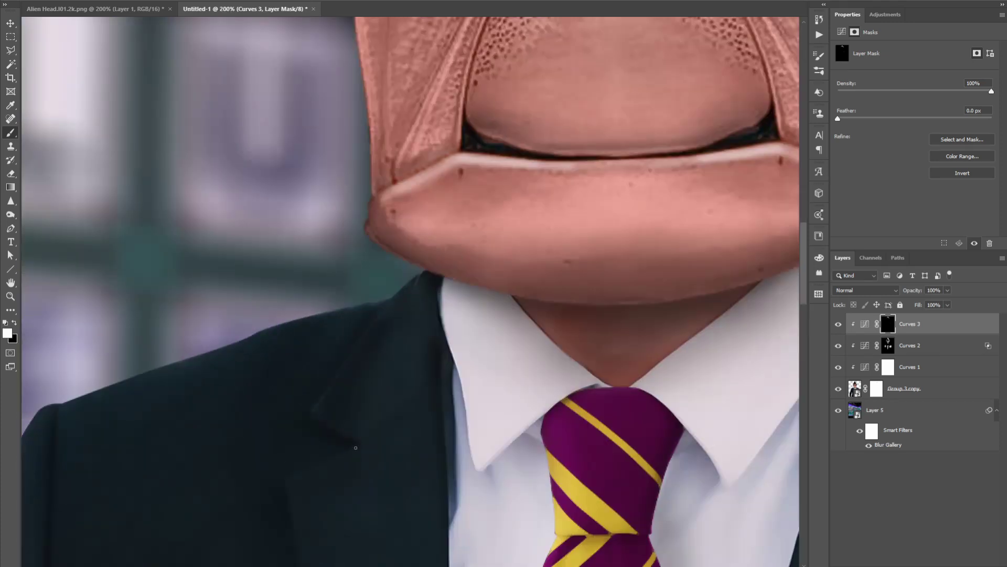
scroll(384, 359, down, 6)
scroll(531, 414, right, 10)
key(ctrl+0)
key(ctrl+1)
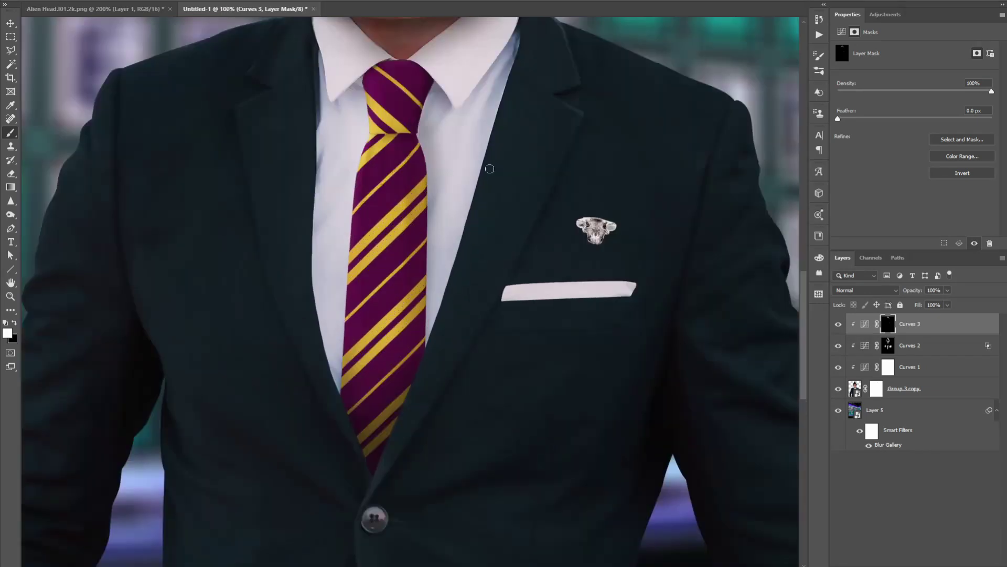
key(ctrl+minus)
key(ctrl+minus)
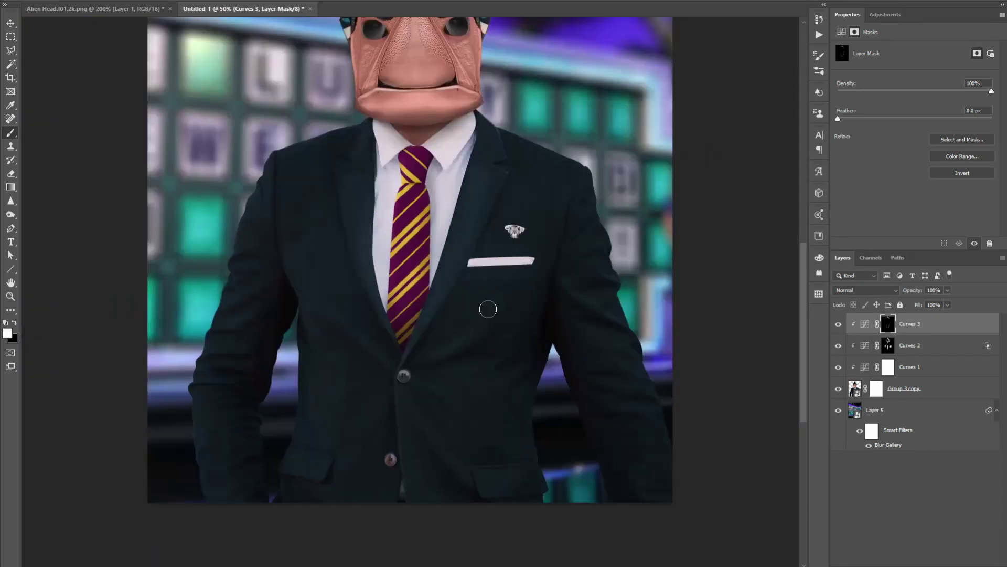
key(ctrl+1)
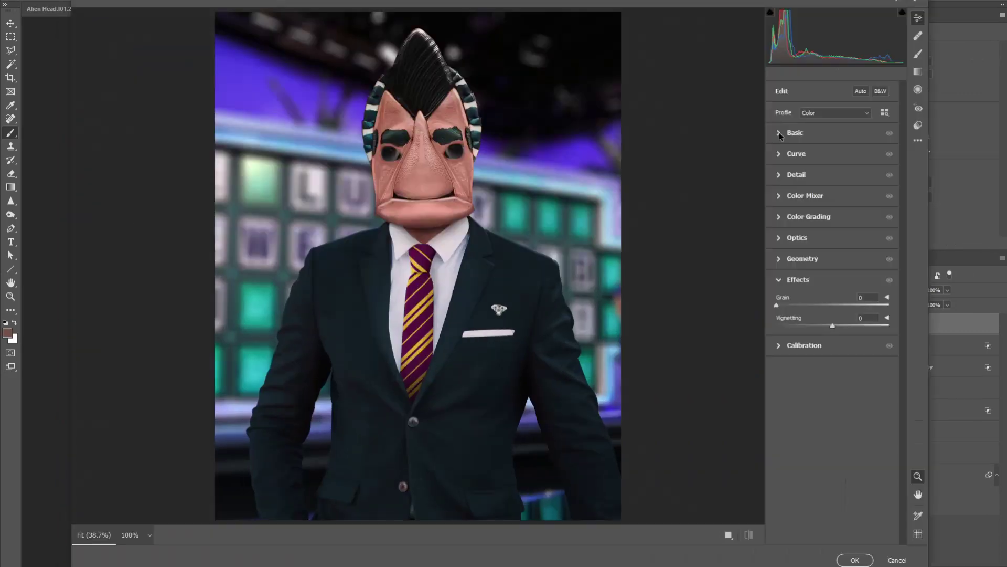
Step: In Camera Raw, boost Vibrance and tint the highlights toward a warm hue in Color Grading
drag(839, 378, 852, 377)
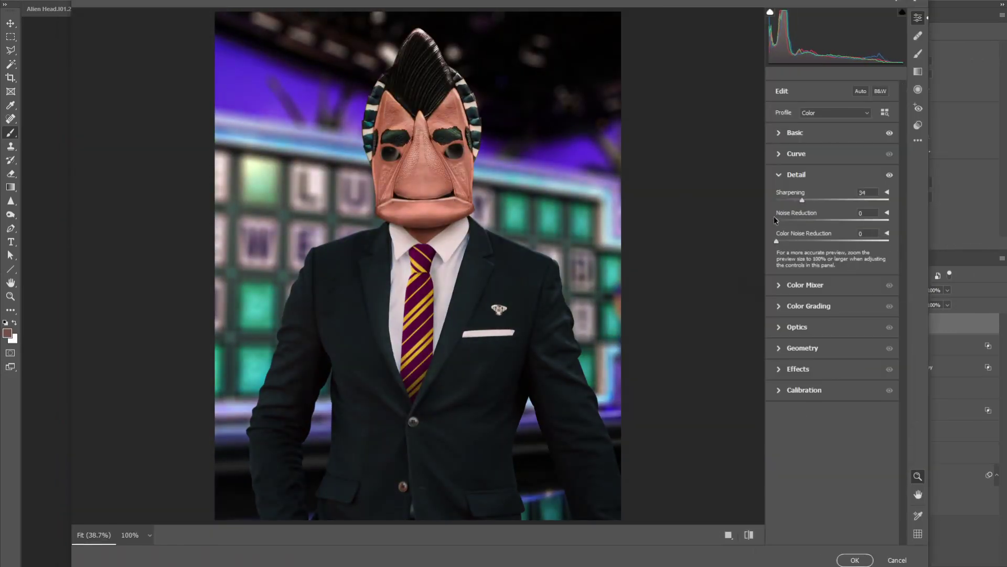
click(808, 305)
click(855, 233)
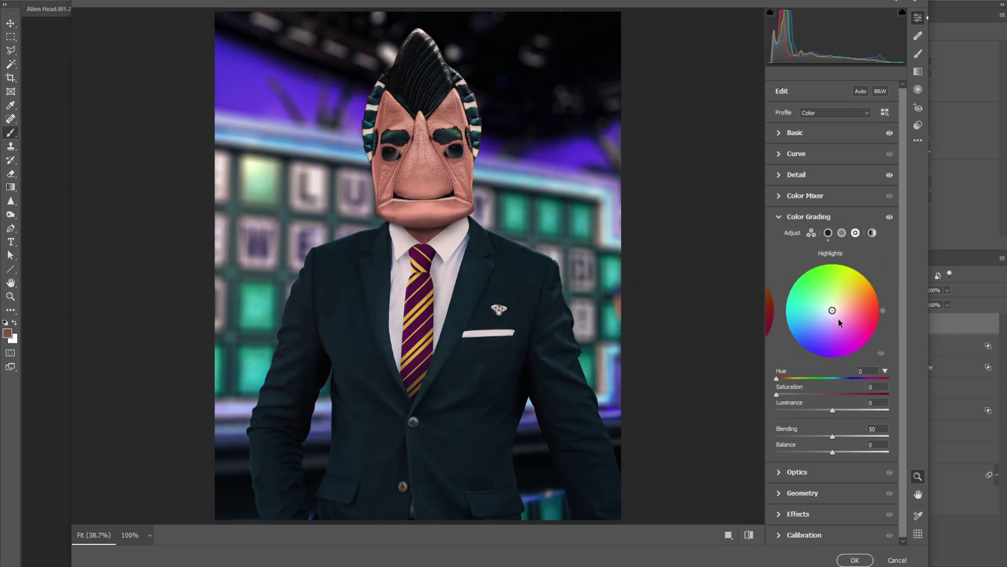
drag(832, 409, 868, 410)
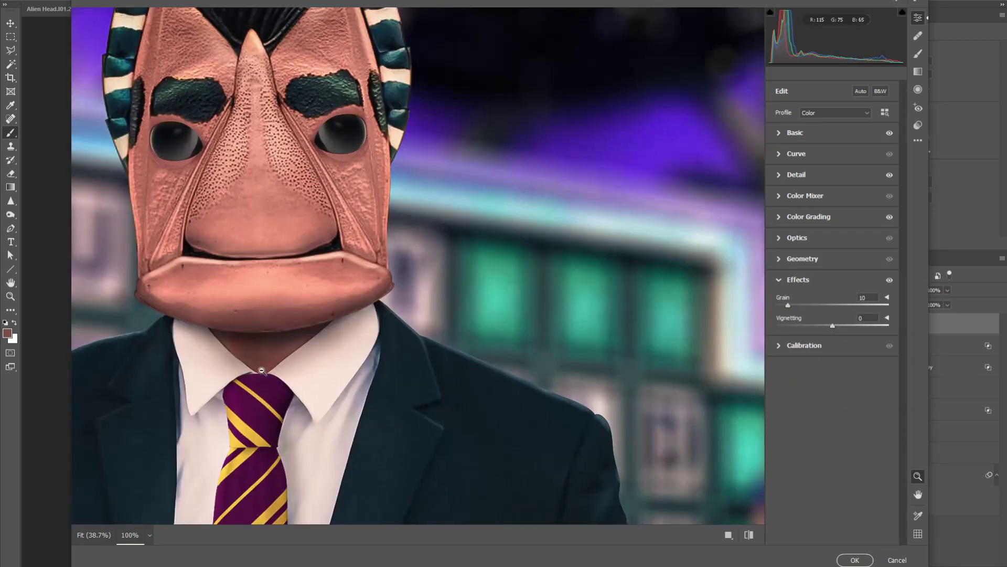